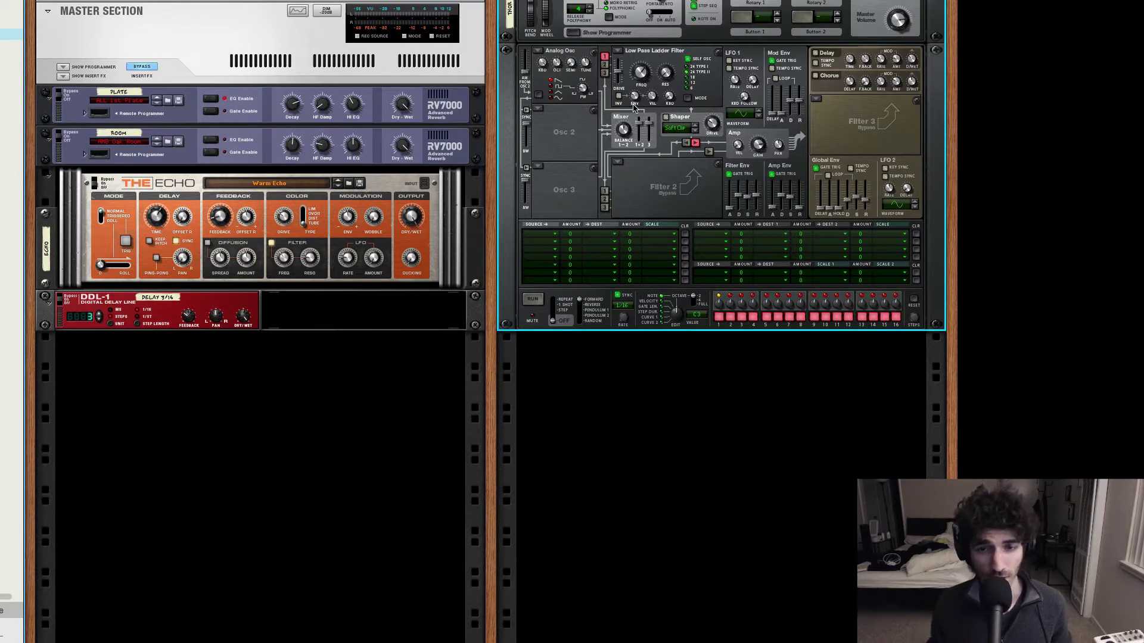
- Route LFO 1 to Osc 1 Pitch in the first modulation matrix row with an amount of 100
click(544, 235)
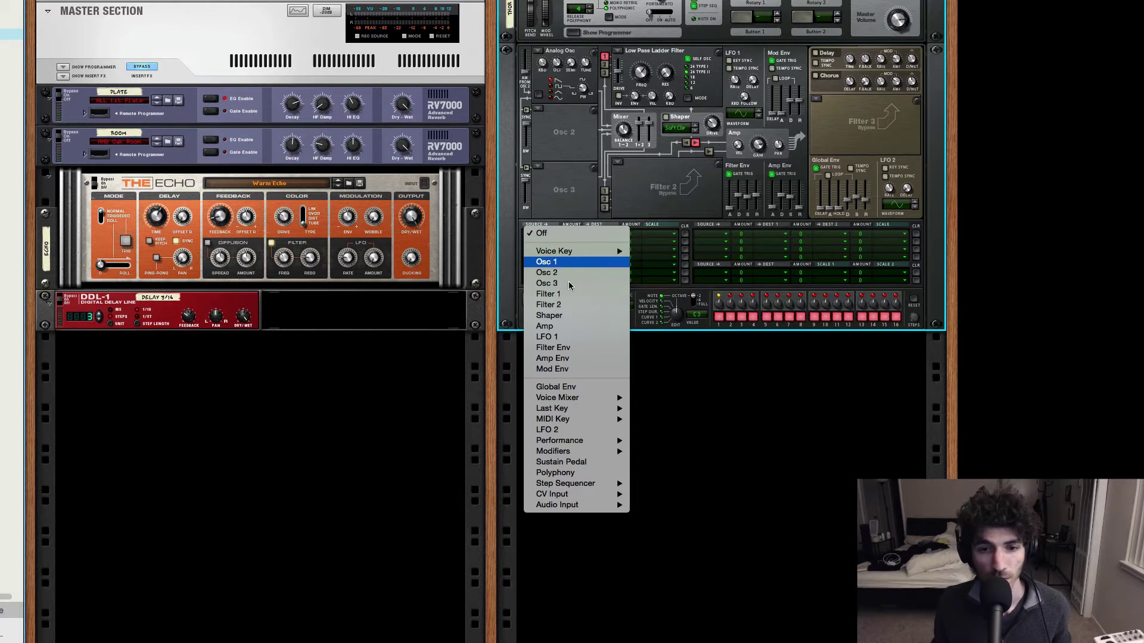
click(570, 338)
drag(570, 234, 571, 197)
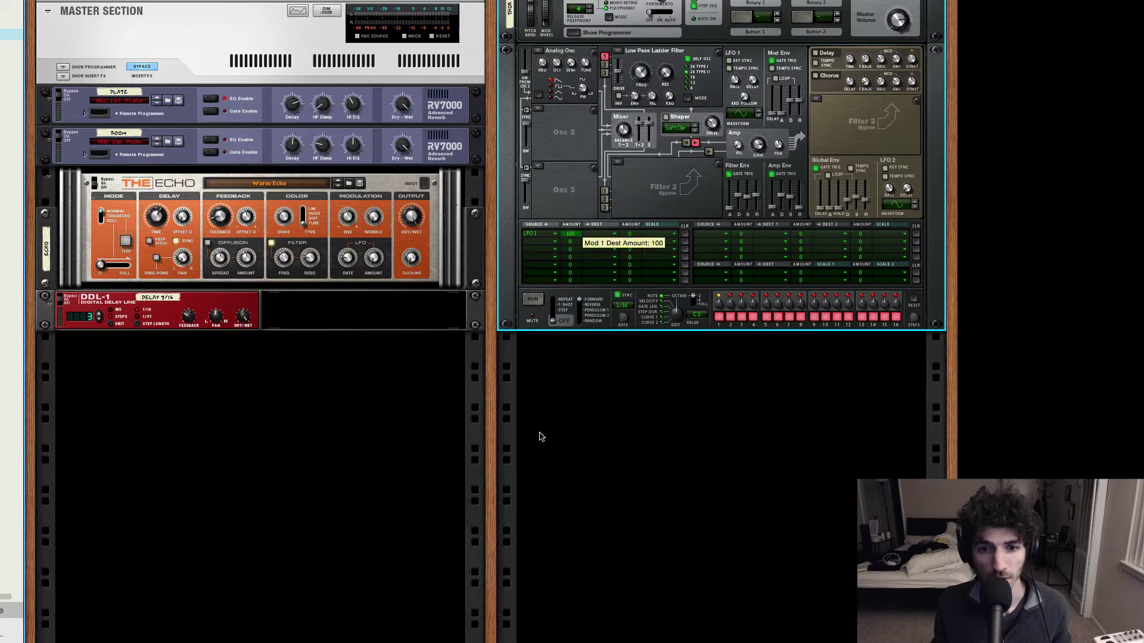
click(599, 233)
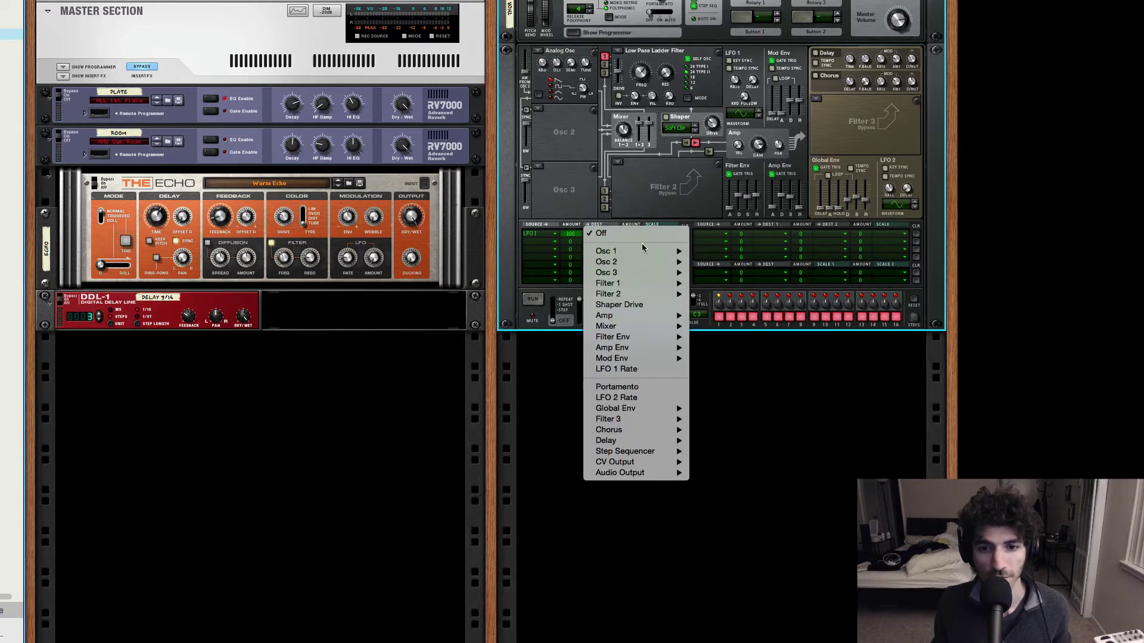
mouse_move(648, 251)
click(710, 251)
- Lower the amount of the LFO 1 pitch modulation, and clear its modulation row
drag(571, 233, 571, 254)
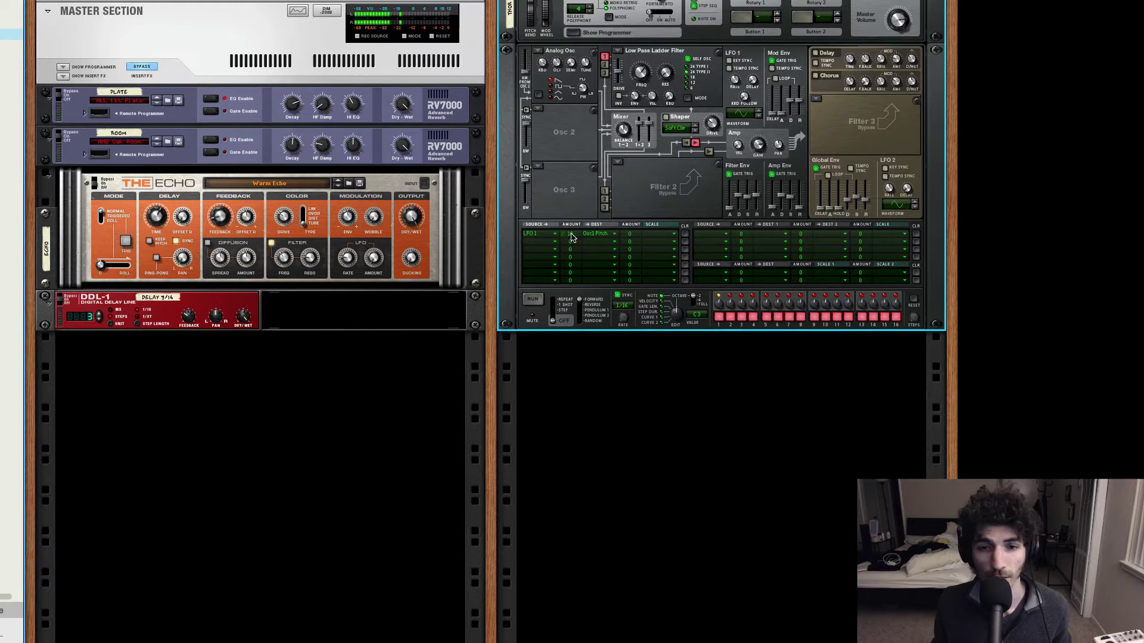
scroll(576, 239, down, 1)
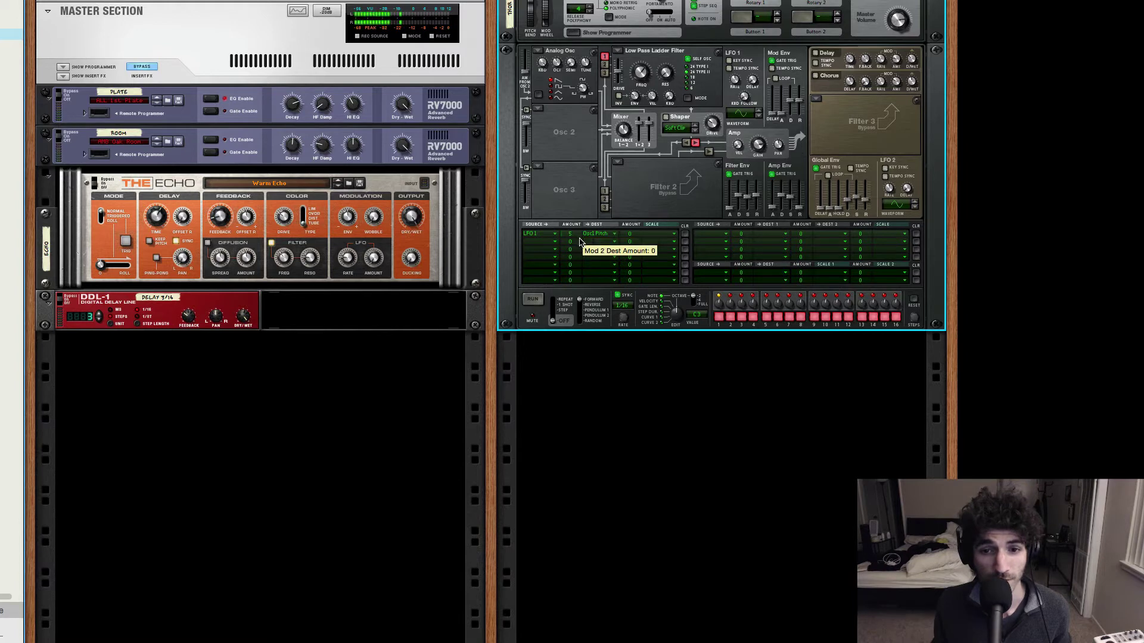
click(686, 239)
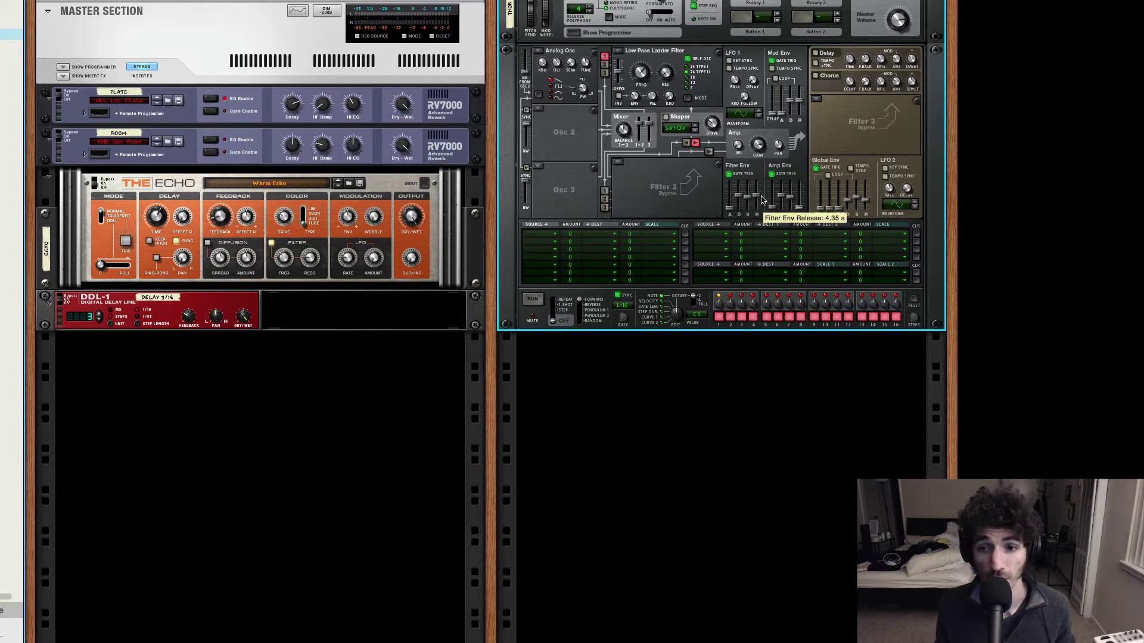
- Route Filter Env to Osc 1 Pitch in the first modulation matrix row with an amount of 22
click(543, 237)
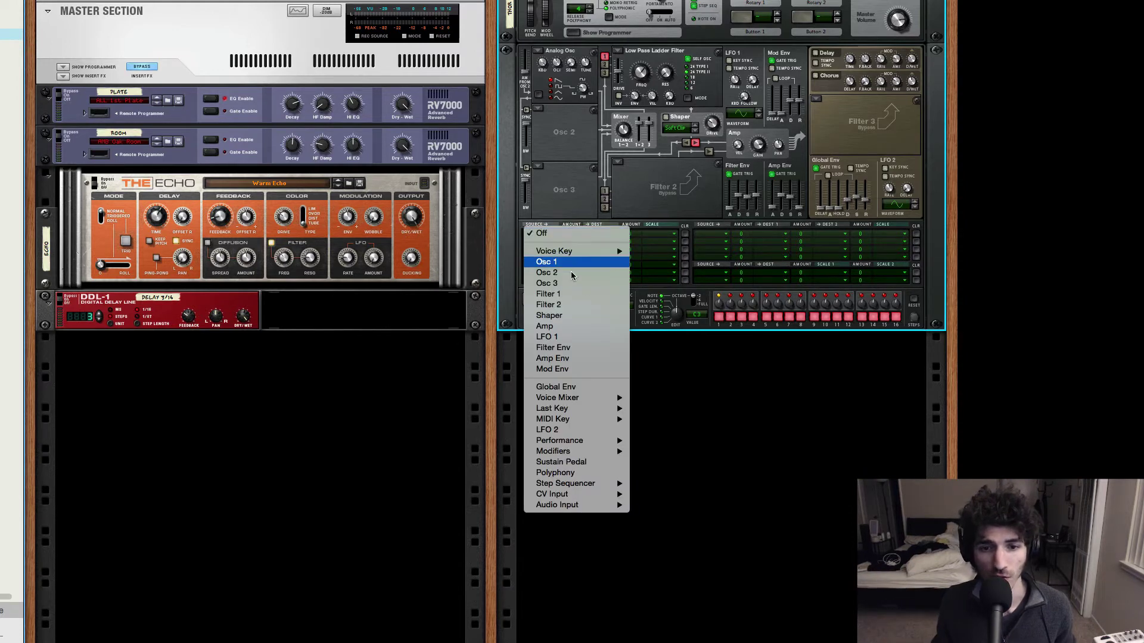
click(592, 350)
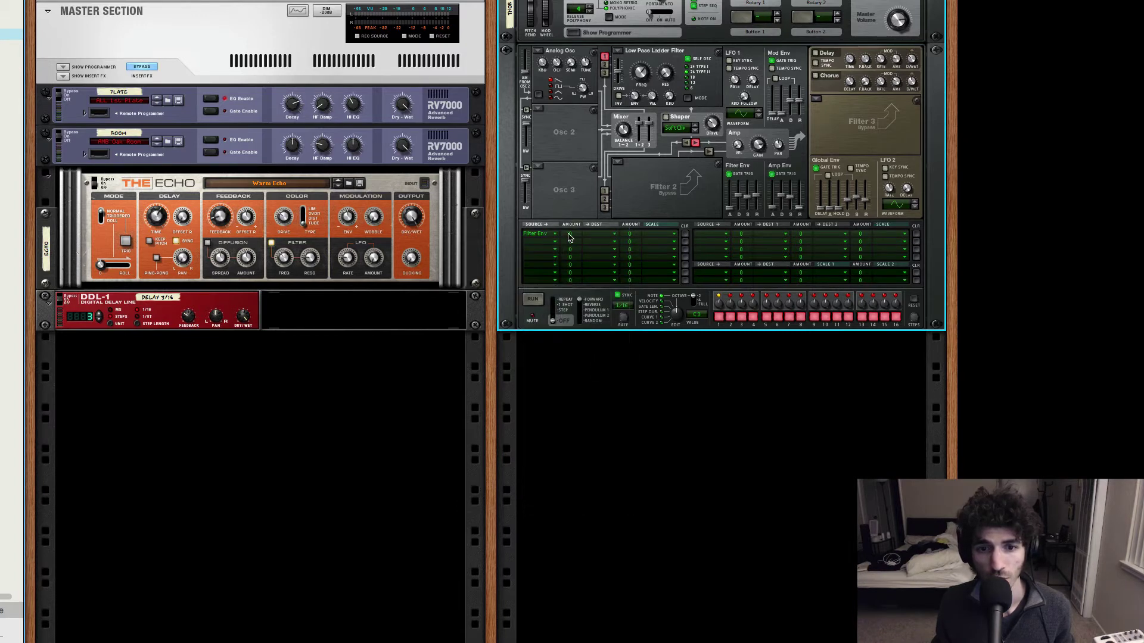
drag(569, 234, 574, 228)
click(584, 236)
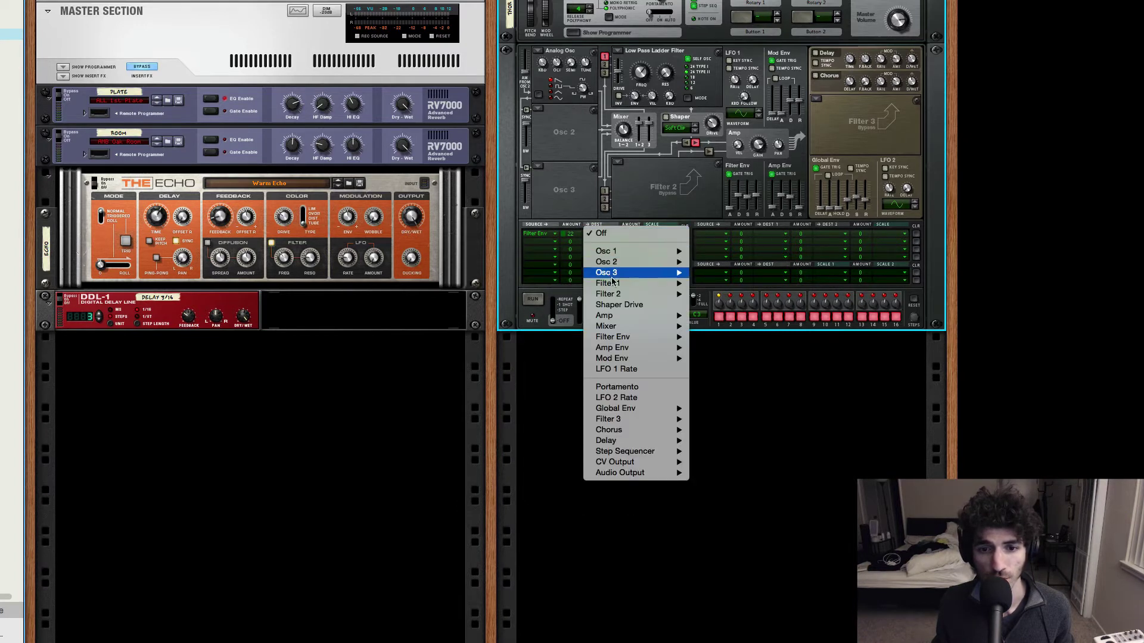
mouse_move(656, 251)
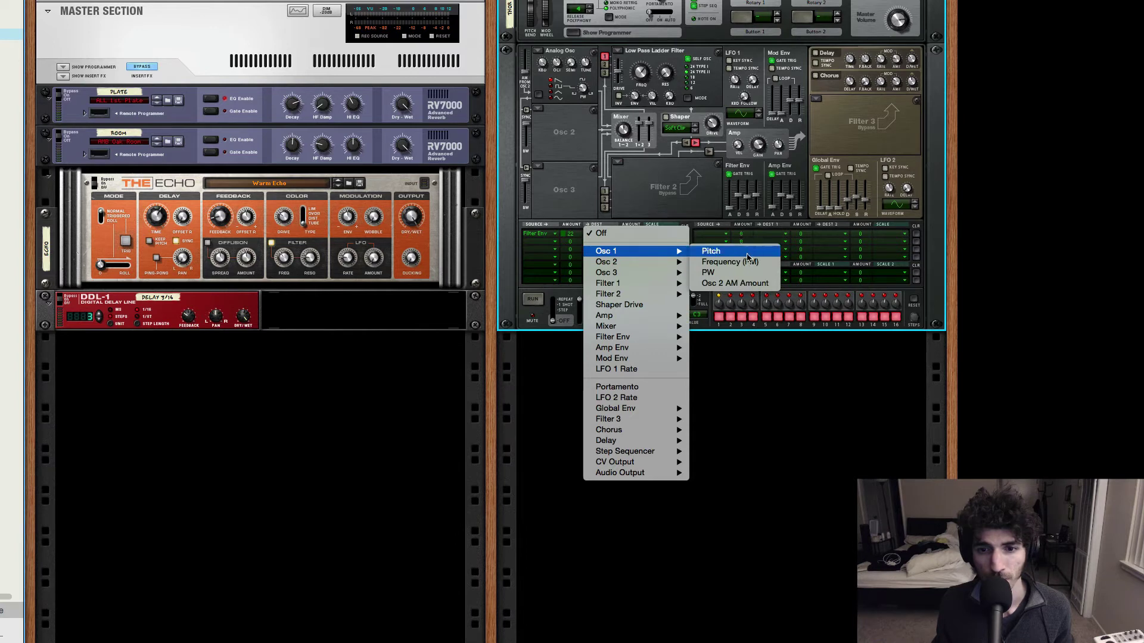
click(747, 256)
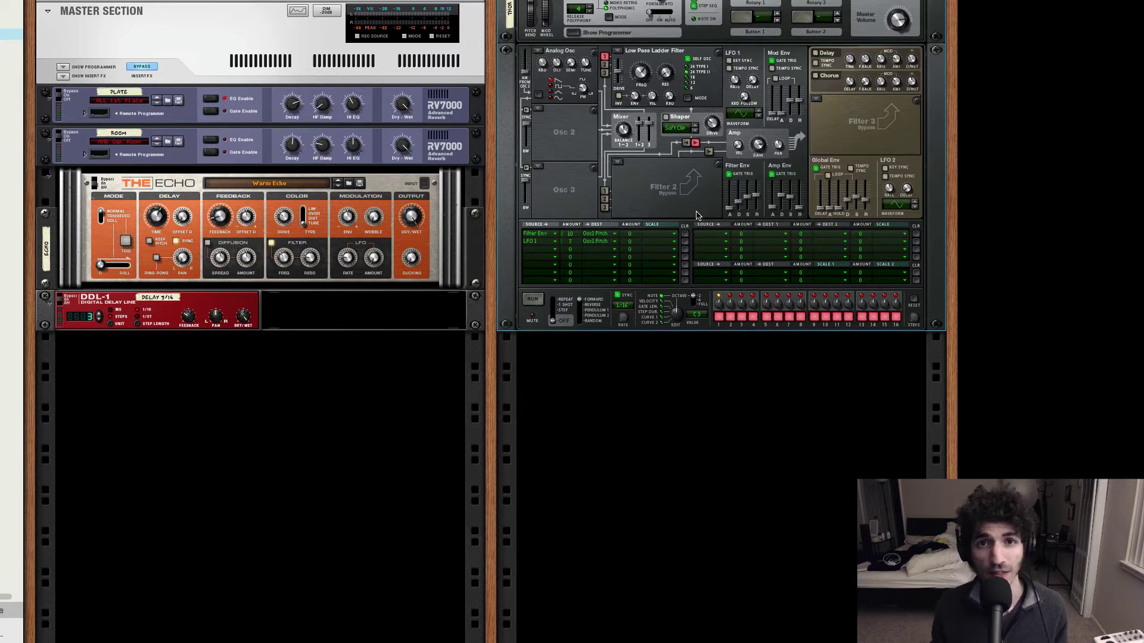
- Shorten the Filter Env release and adjust the keyboard tracking of the Low Pass Ladder Filter
click(755, 203)
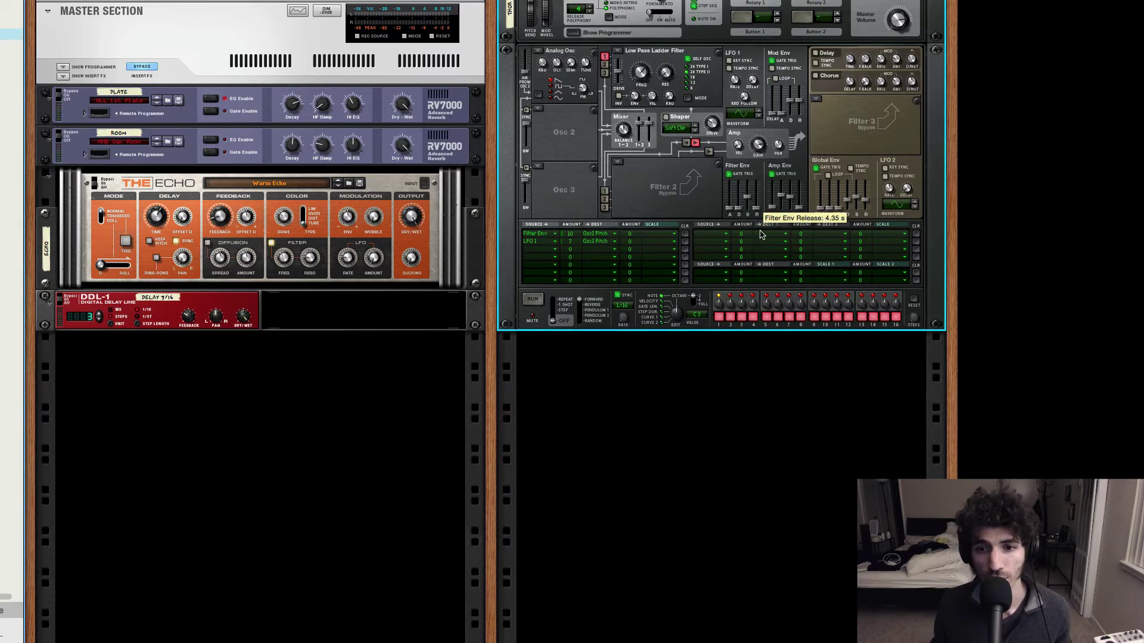
drag(771, 216, 775, 224)
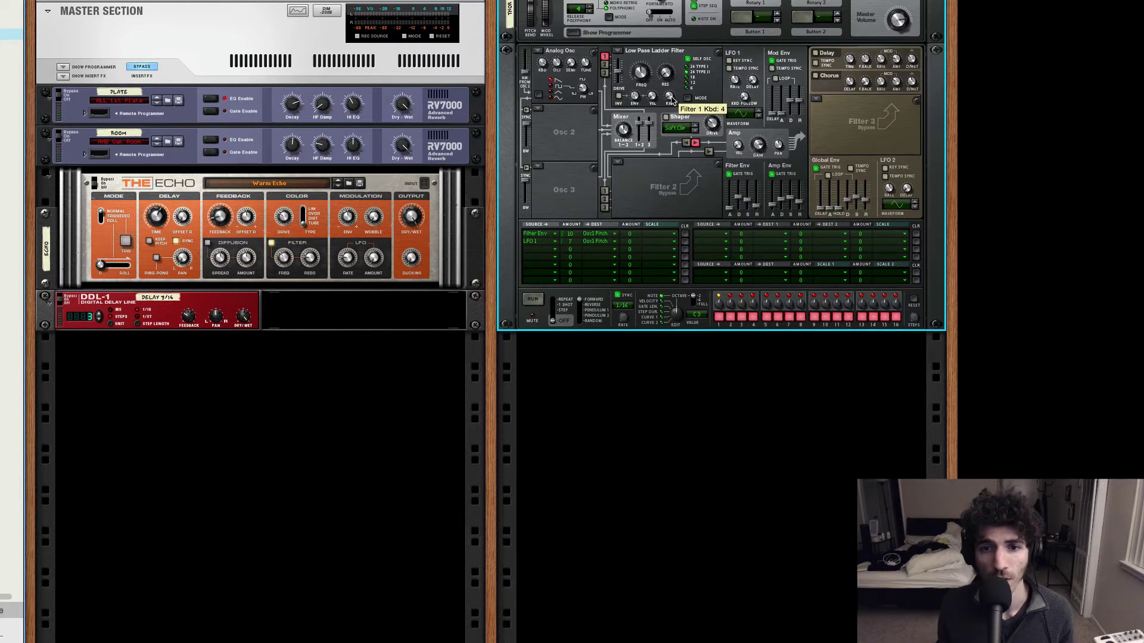
drag(668, 96, 676, 109)
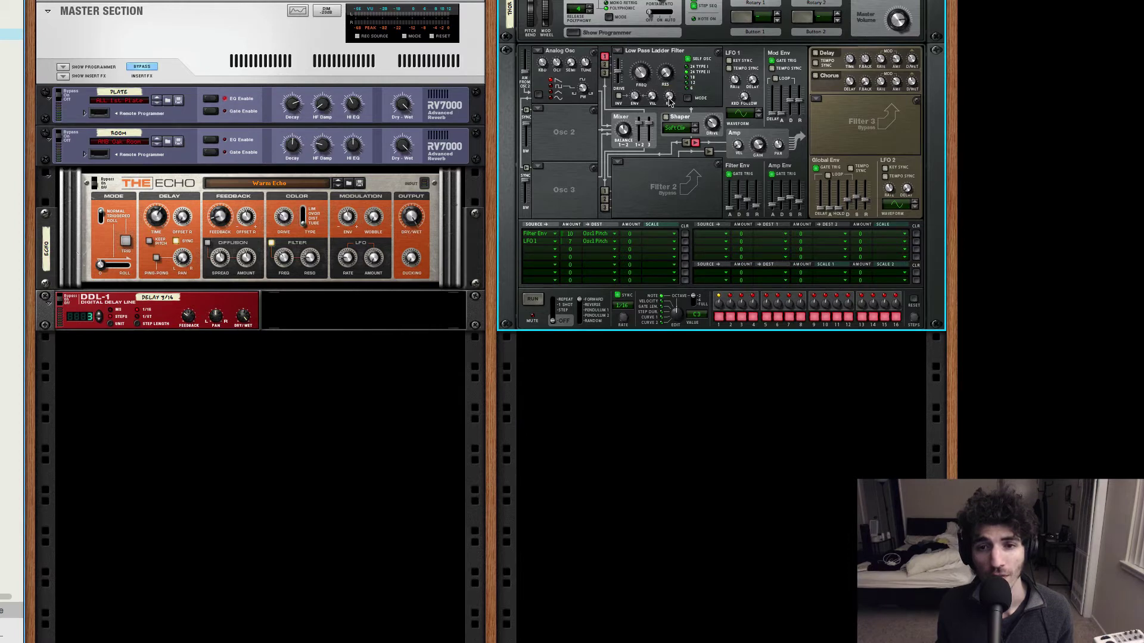
mouse_move(670, 100)
mouse_down()
mouse_move(677, 119)
mouse_move(670, 102)
mouse_up()
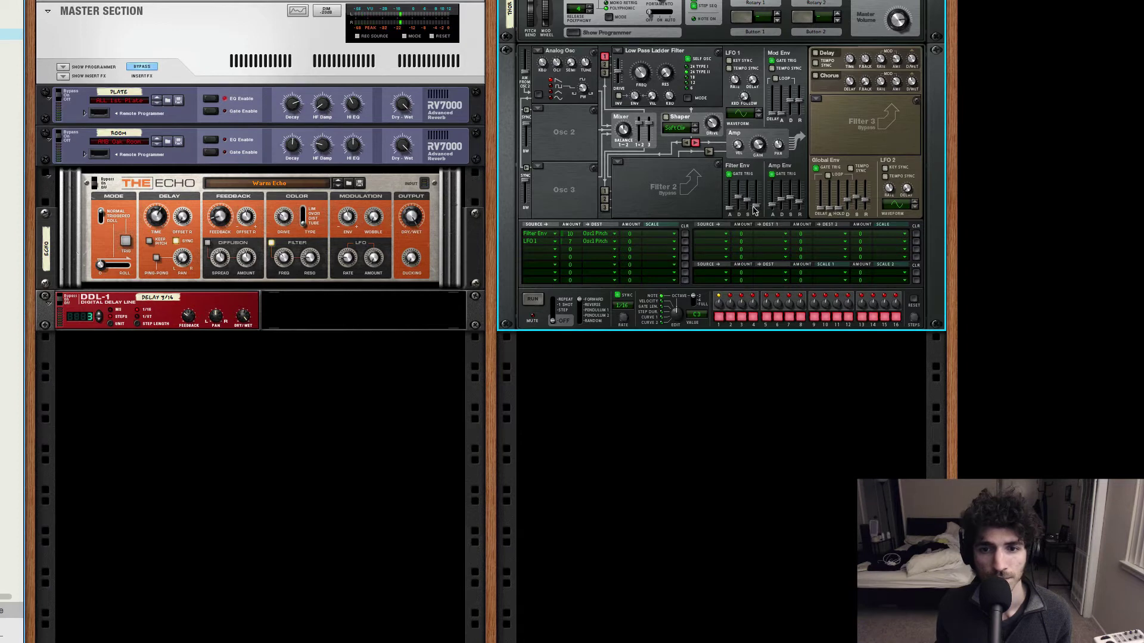
- Play notes into the running recording on the Thor 1 sequencer track, and stop the recording
key(F7)
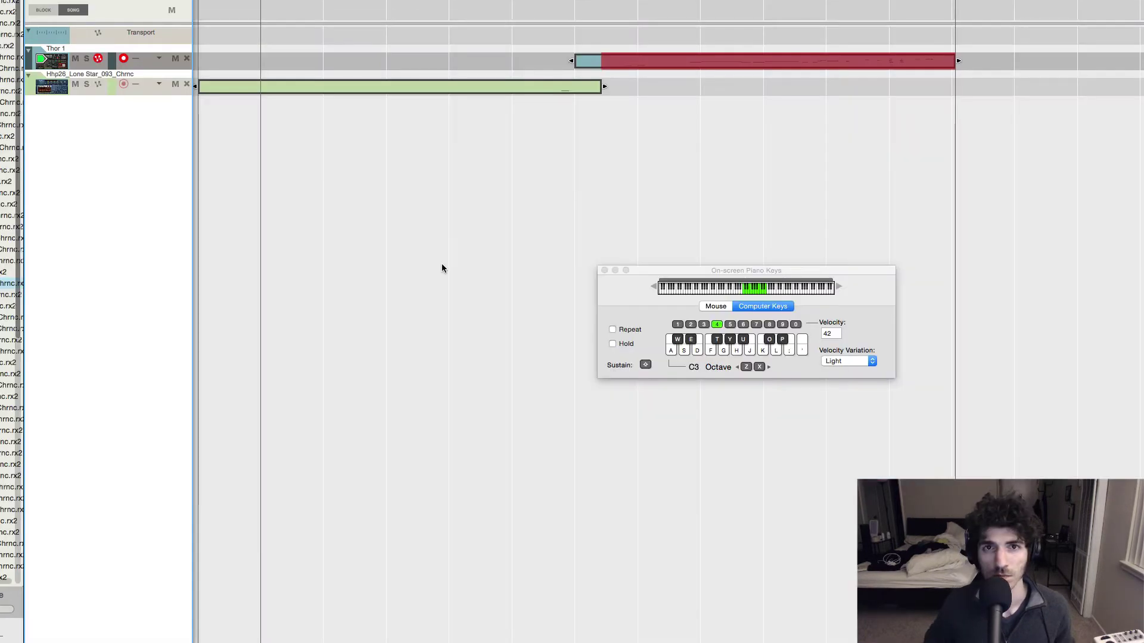
key(j)
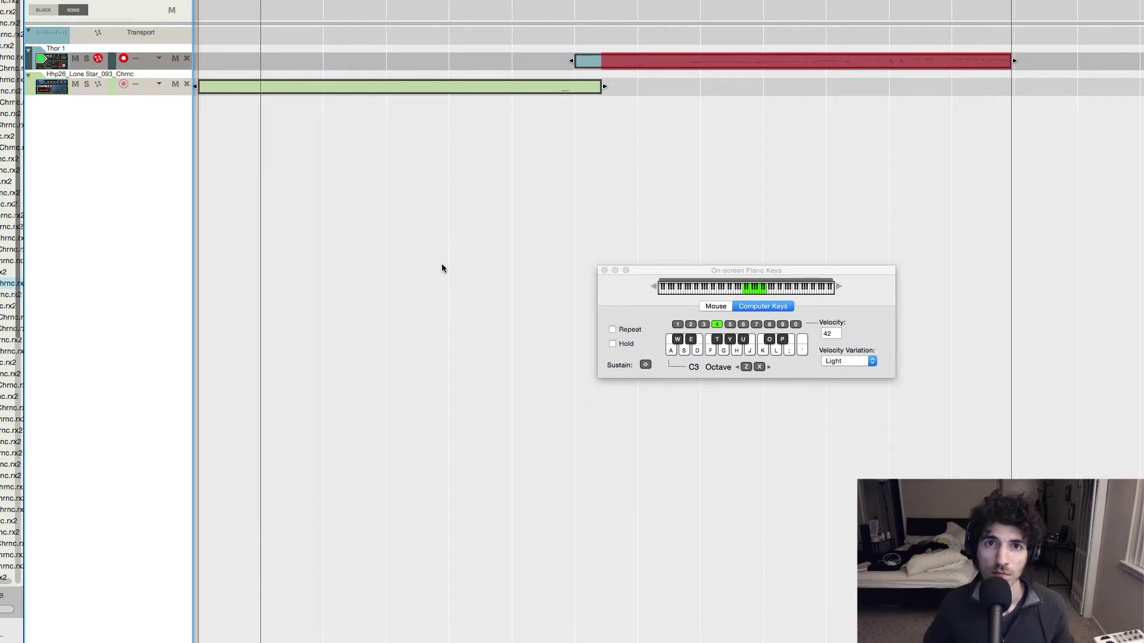
key(k)
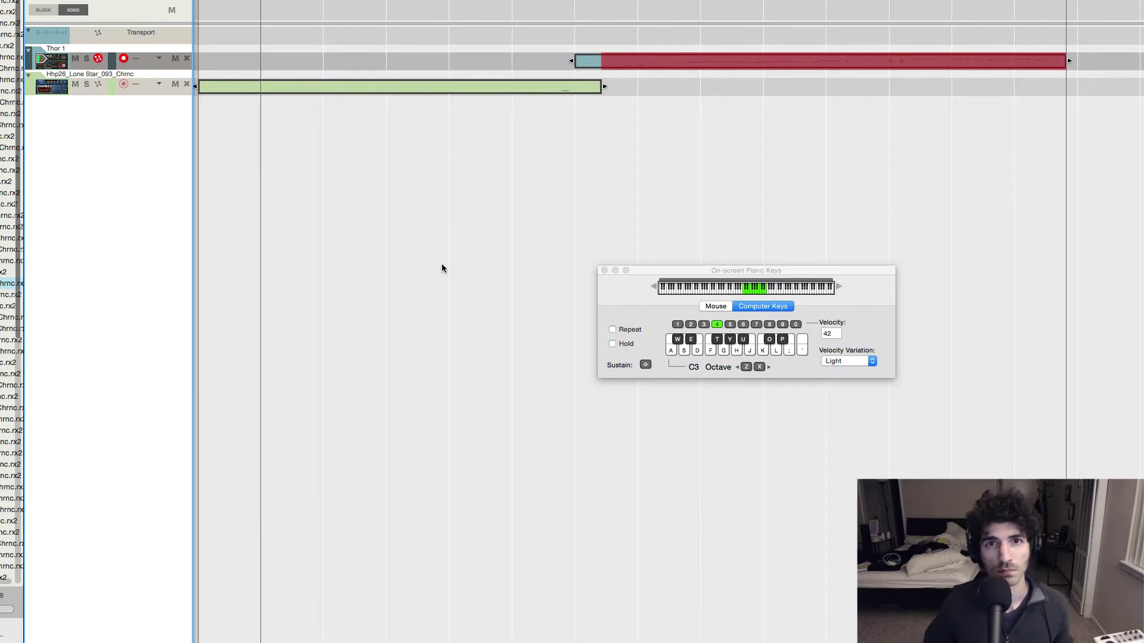
key(o)
key(j)
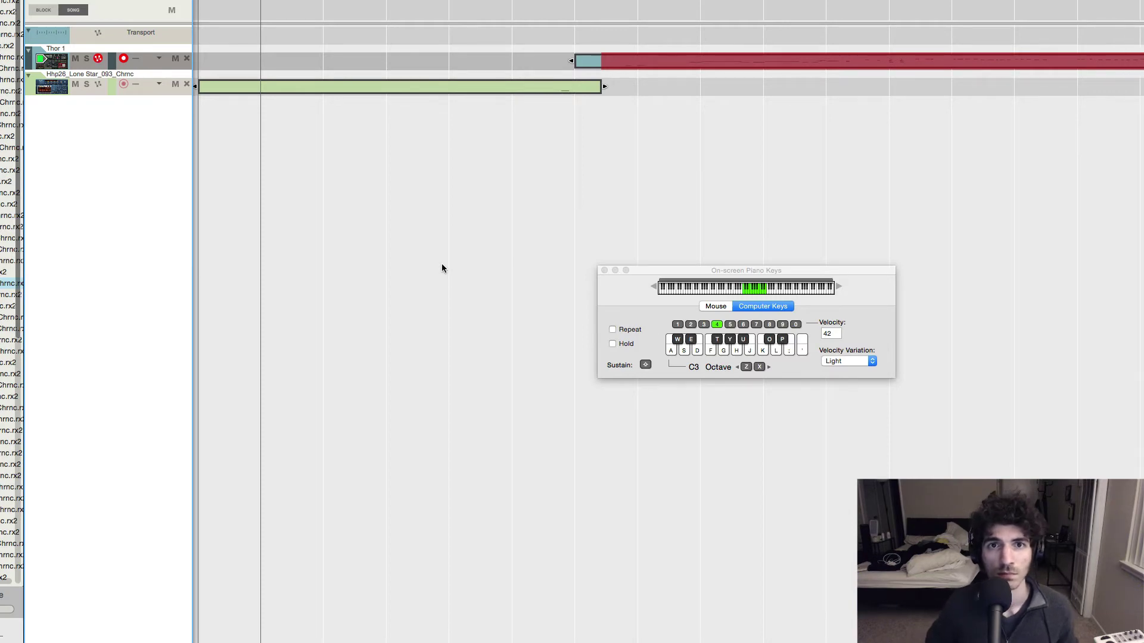
key(space)
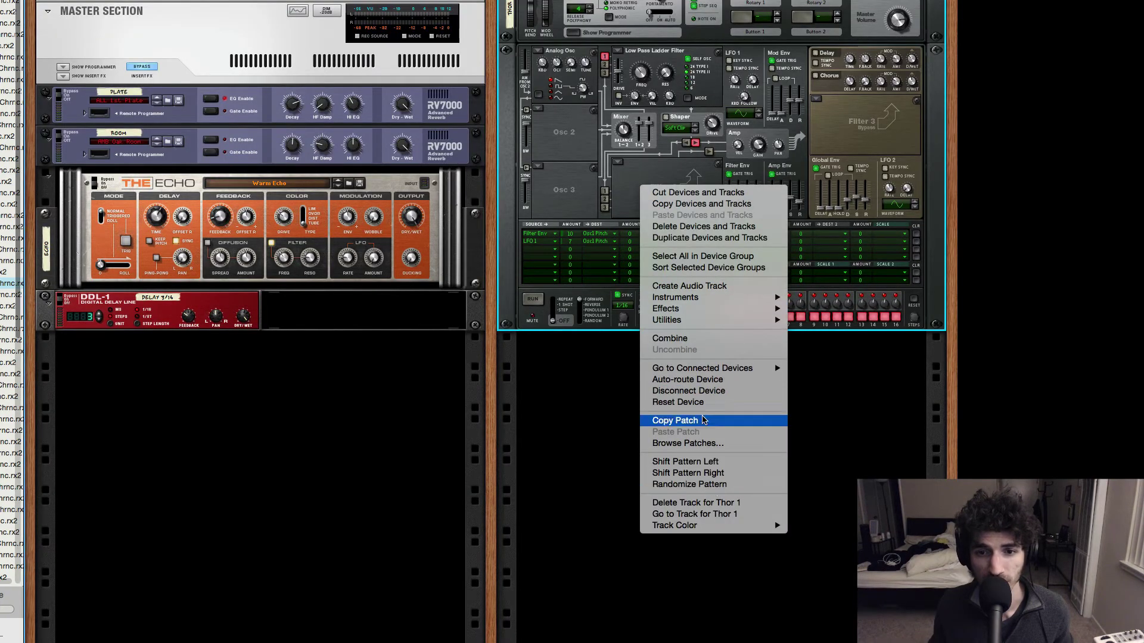
- Reset the Thor device to its default patch and audition it with repeated test notes on the on-screen piano
click(706, 403)
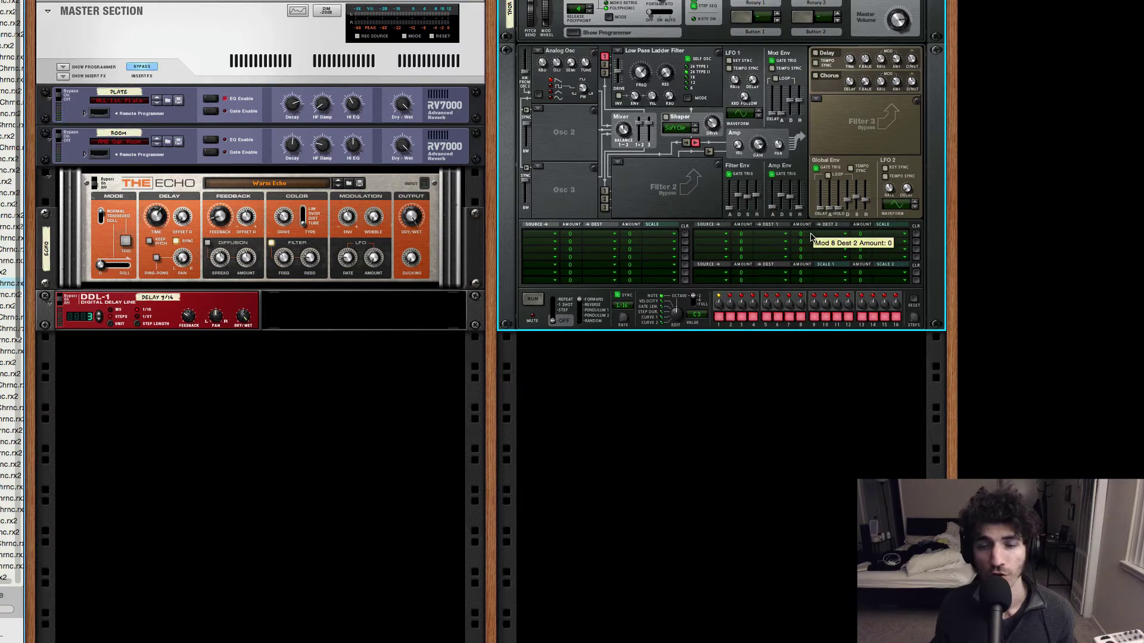
key(F4)
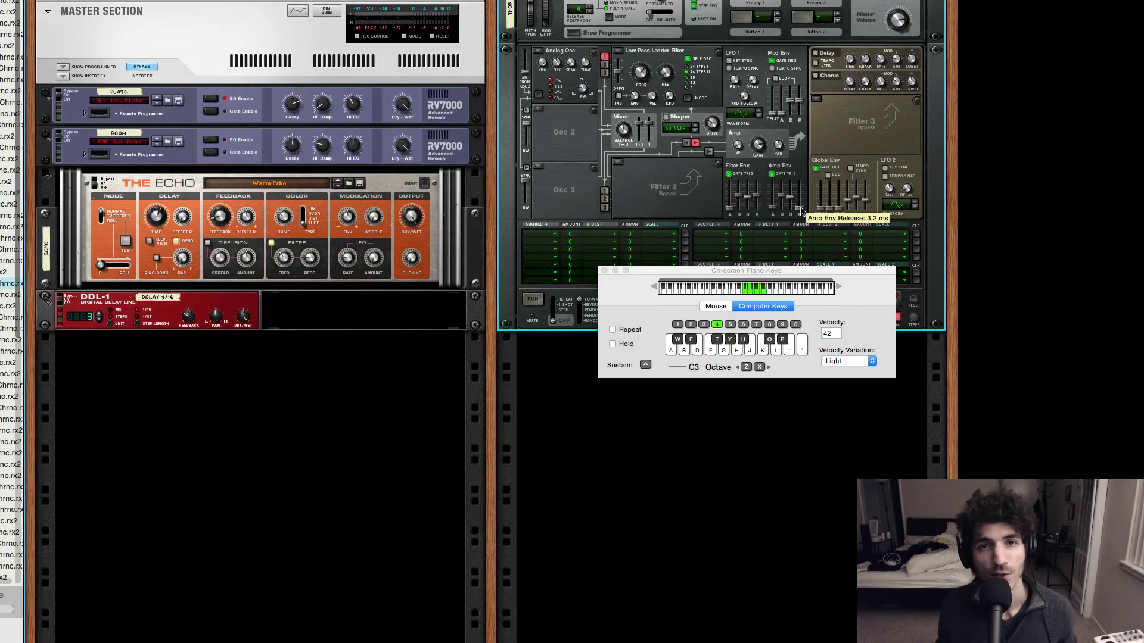
key(d)
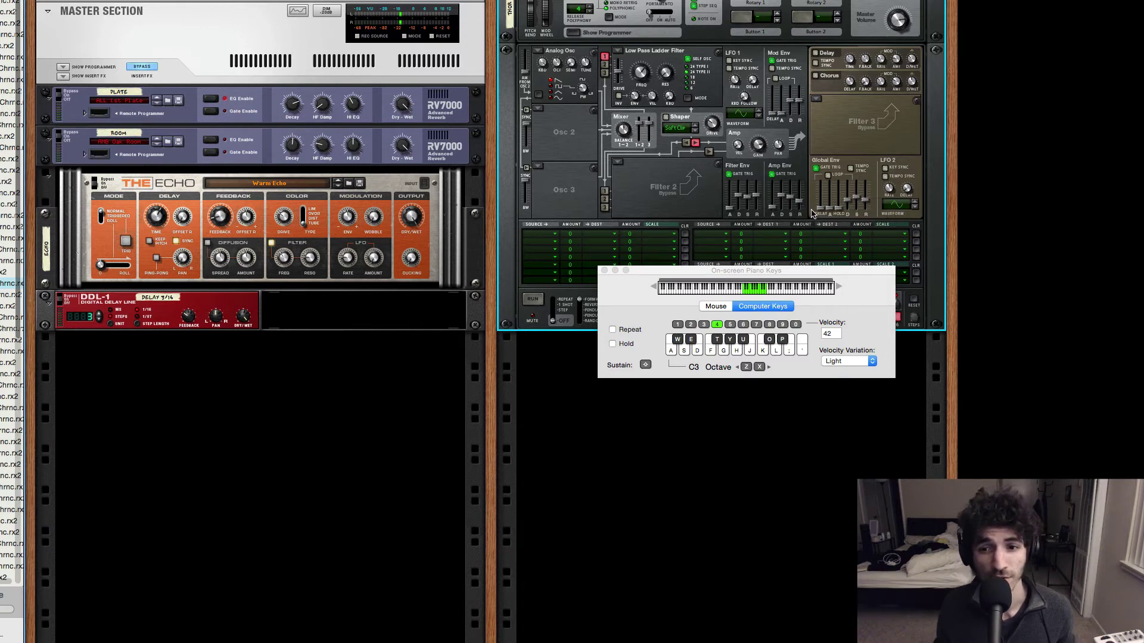
key(d)
key(d)
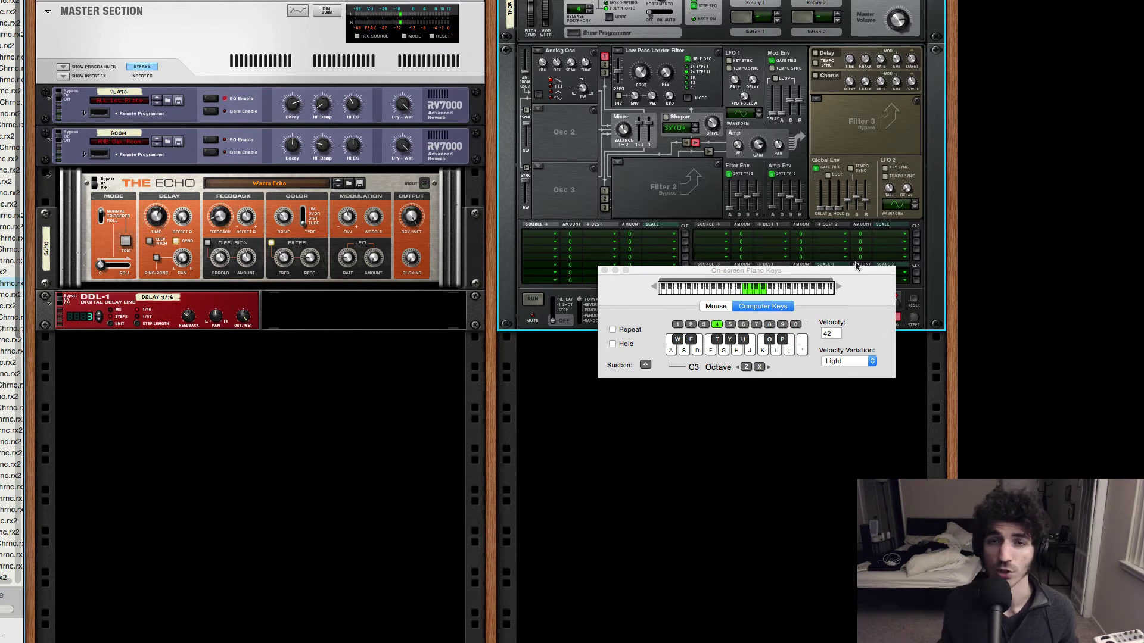
key(F4)
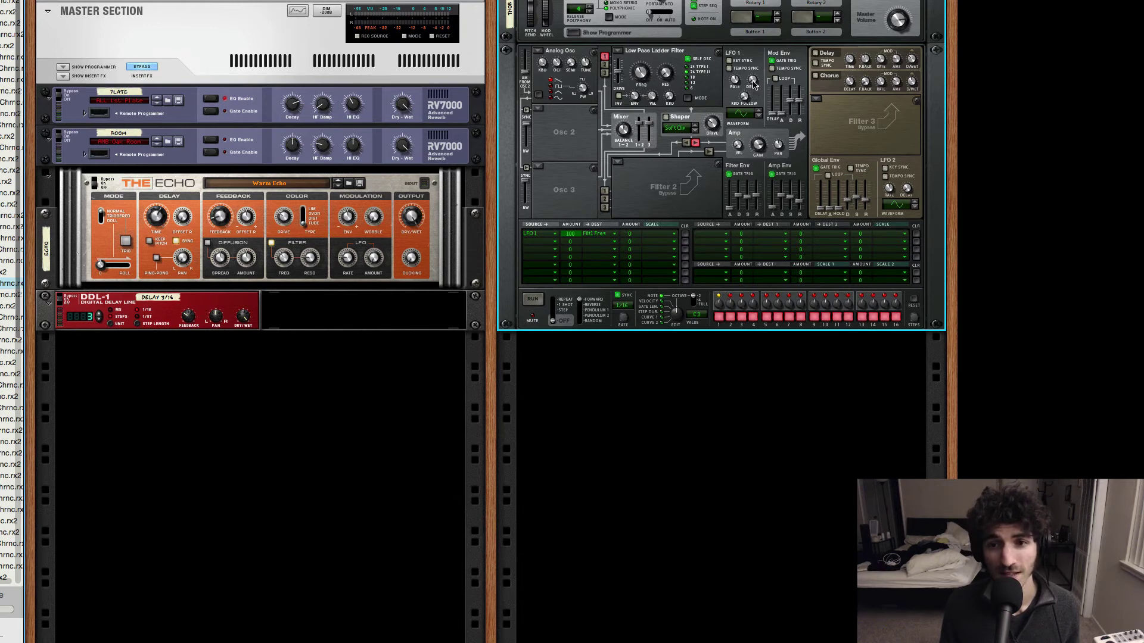
- Increase the delay of LFO 1
drag(754, 85, 759, 67)
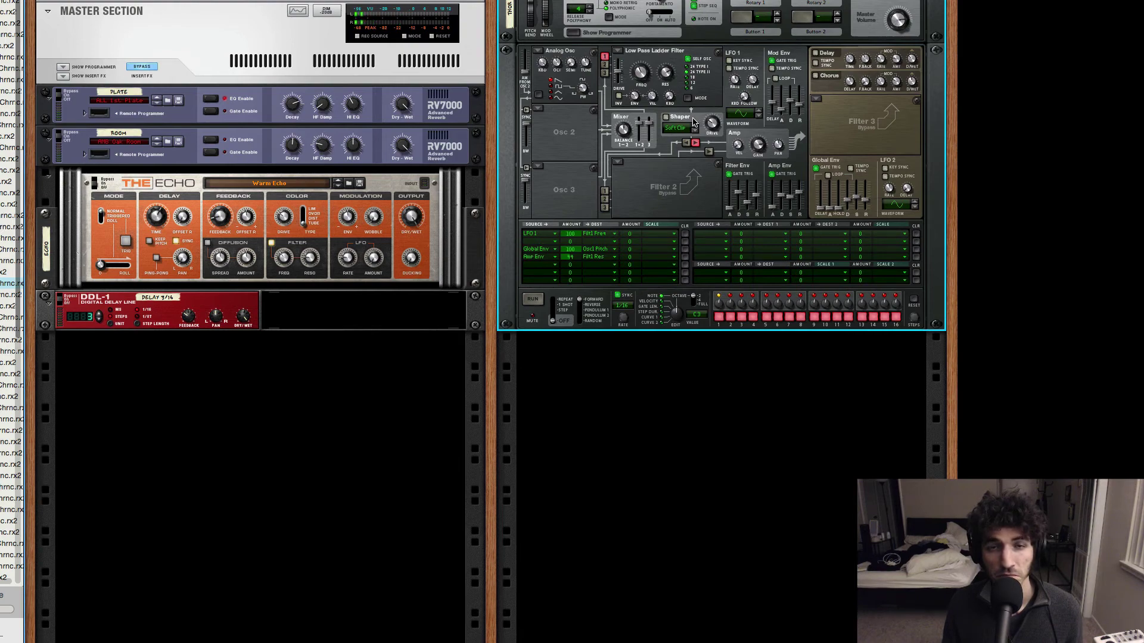
- Play back the sequence with the Audiomatic, Pulveriser, Scream and Unison automation lanes in view
scroll(744, 143, up, 10)
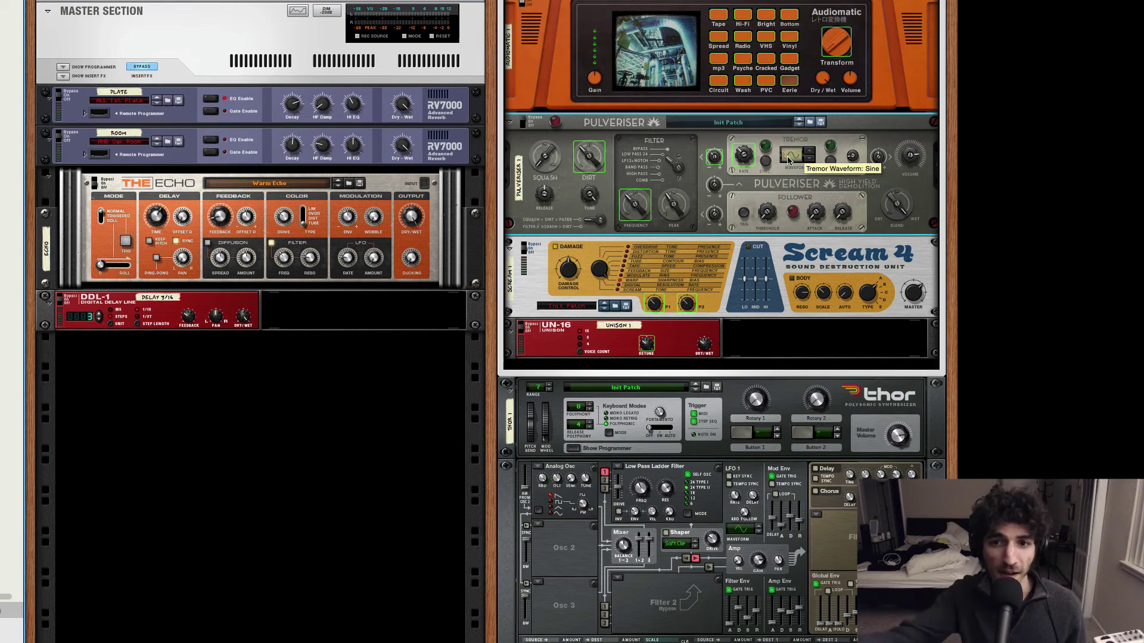
key(F7)
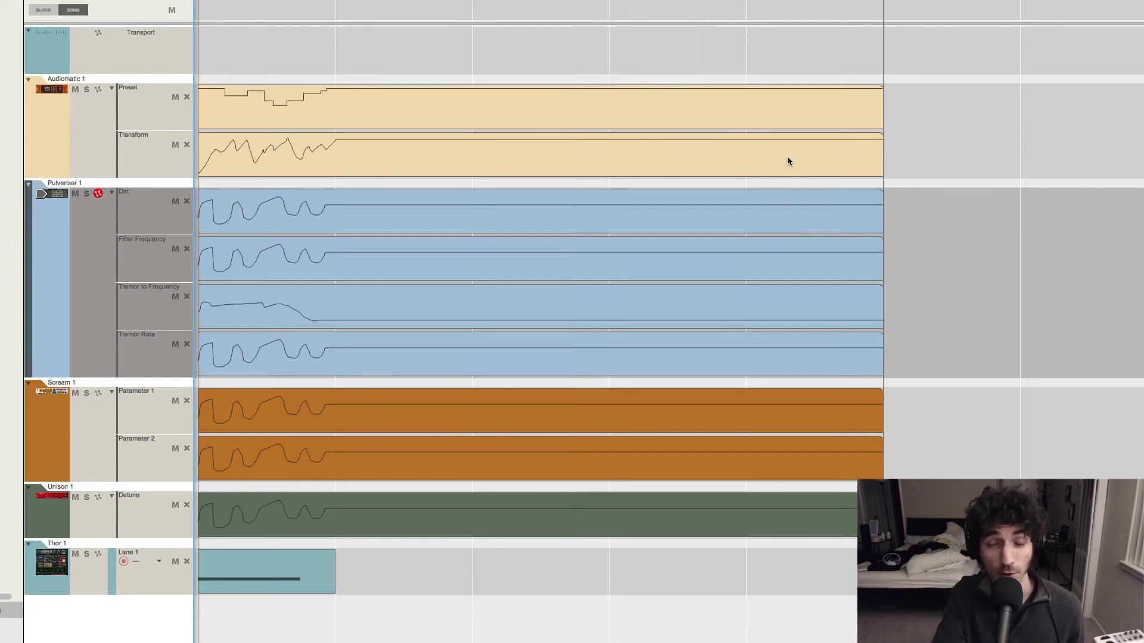
key(space)
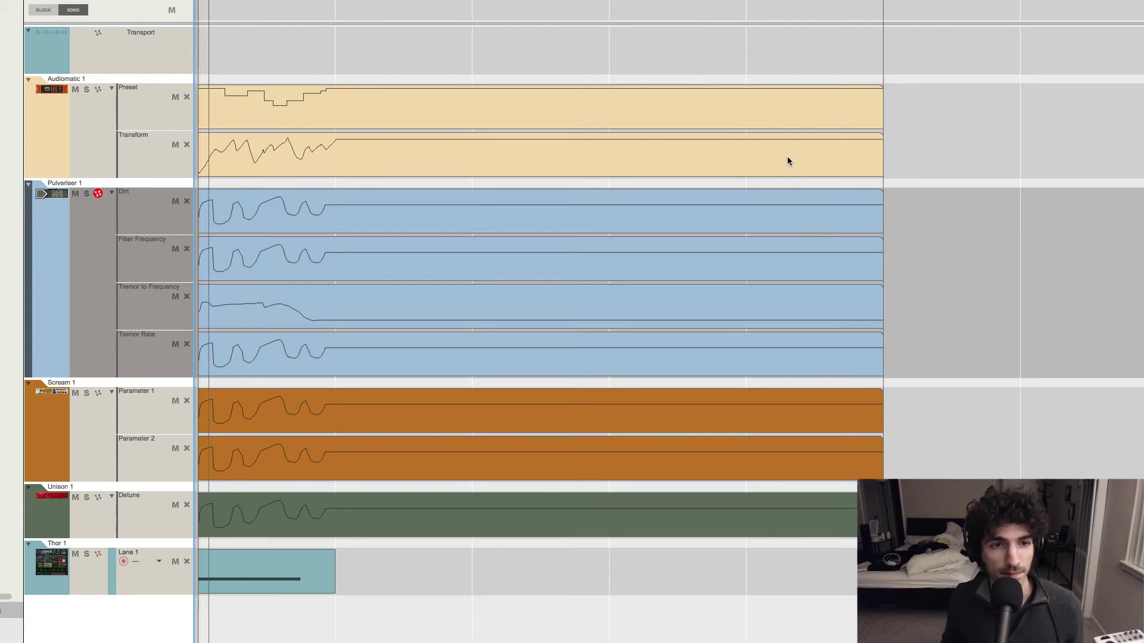